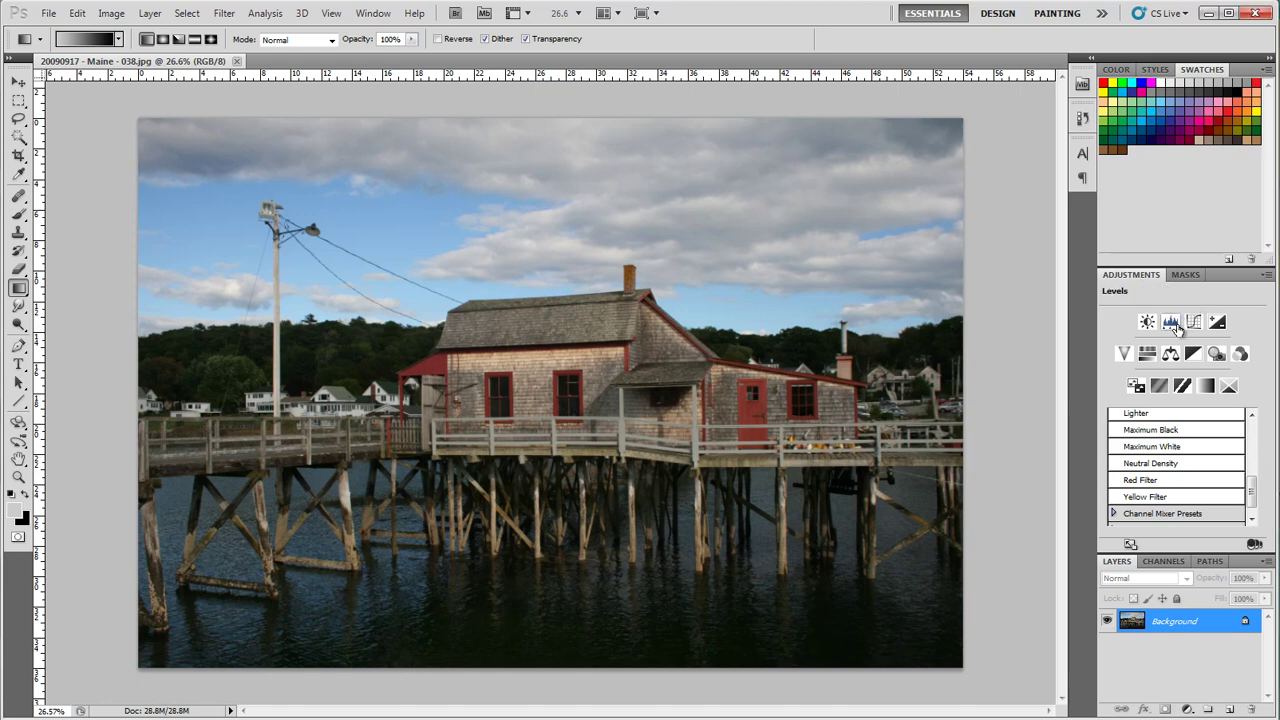
Step: Add a Levels adjustment layer with the black input level at 17 and the white input level at 207
left_click(1171, 323)
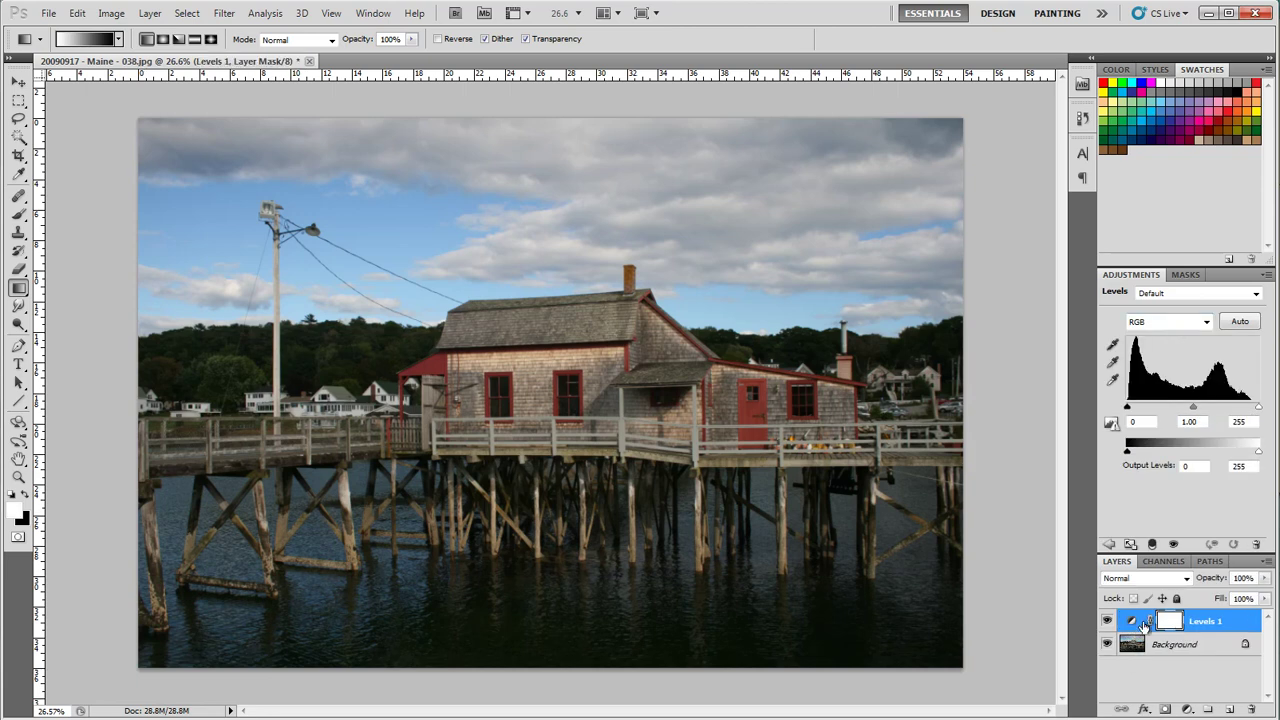
left_click_drag(1127, 408, 1138, 420)
left_click_drag(1257, 410, 1238, 420)
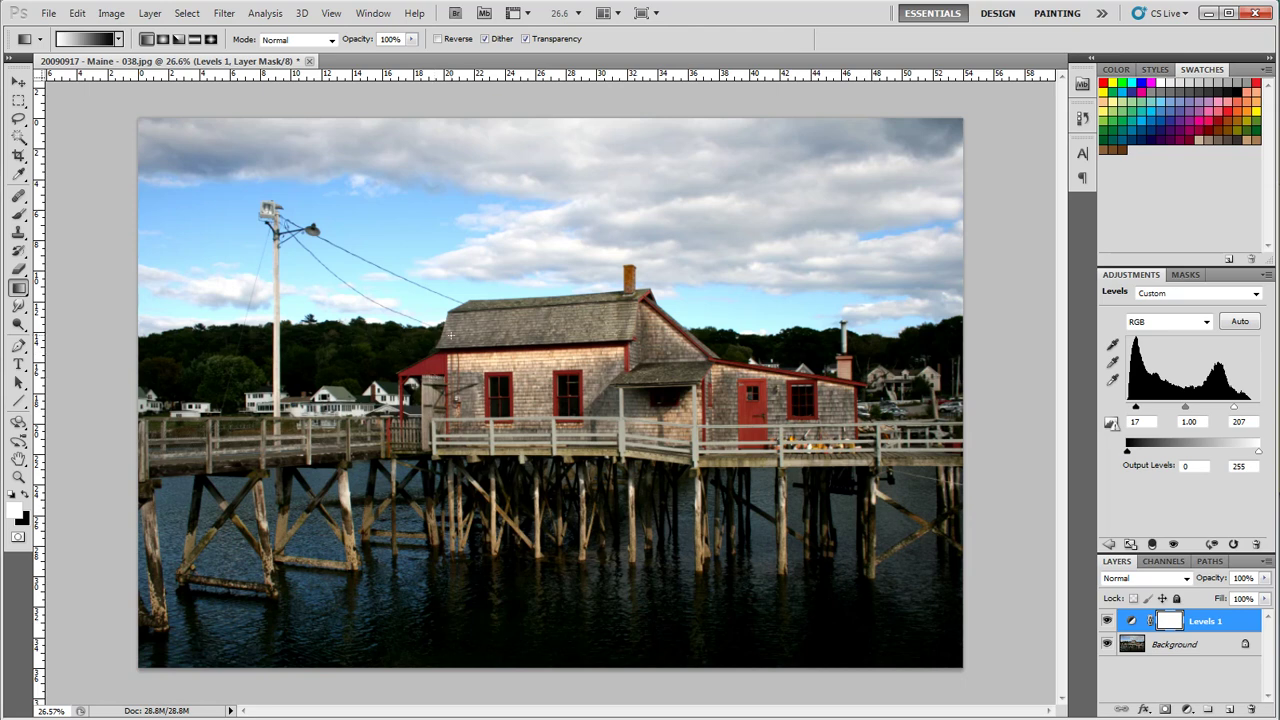
Step: Start a Hue/Saturation adjustment on the Background layer and enable Colorize, keeping the dialog clear of the photo
left_click(117, 19)
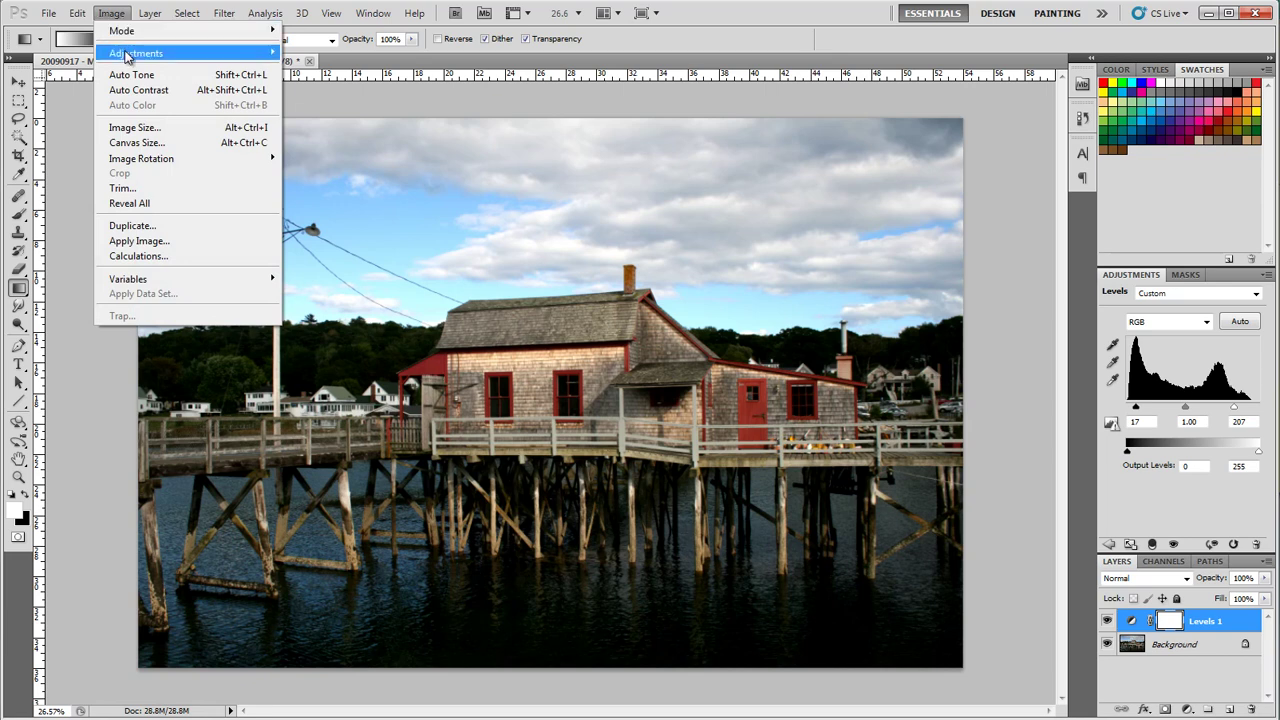
mouse_move(127, 56)
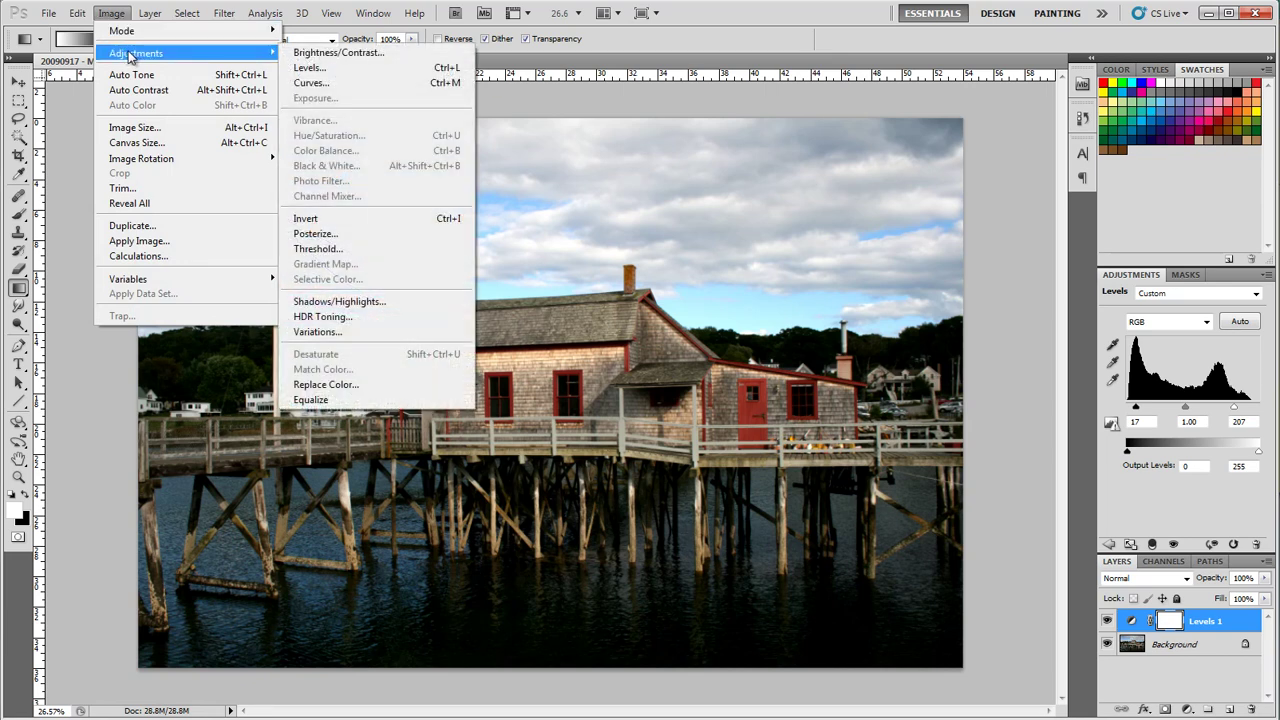
left_click(1131, 647)
left_click(111, 14)
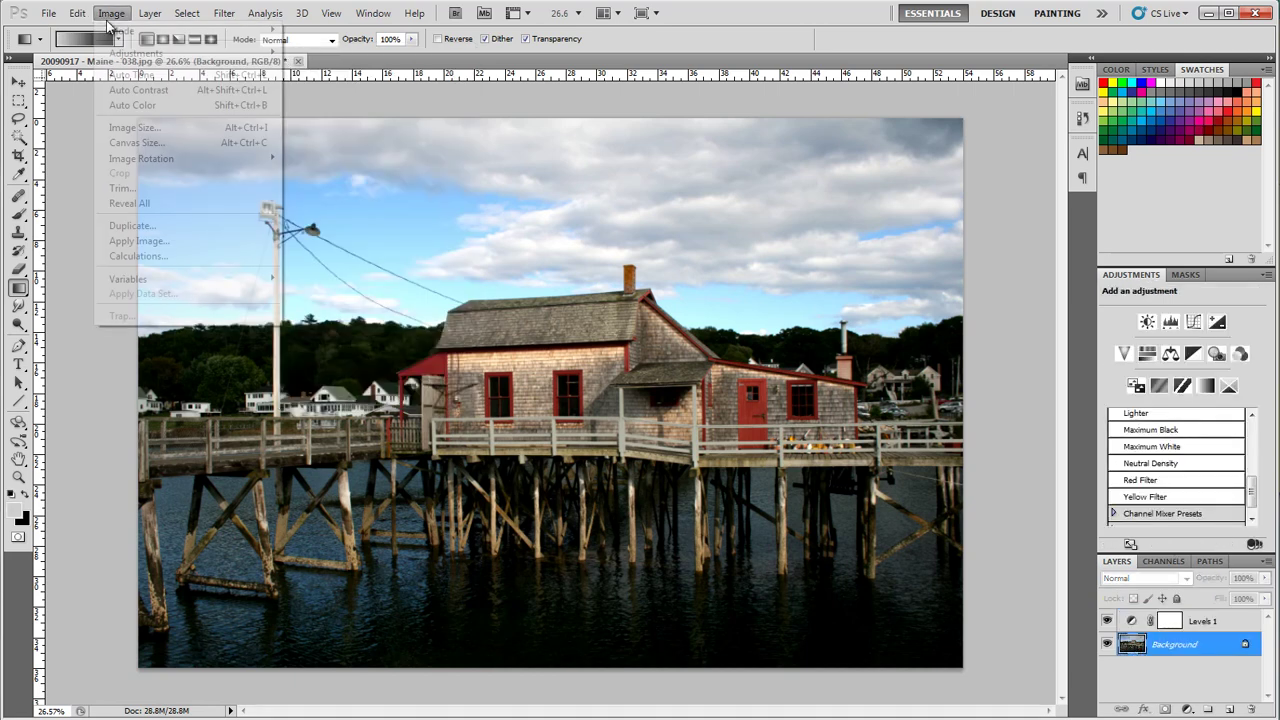
mouse_move(135, 53)
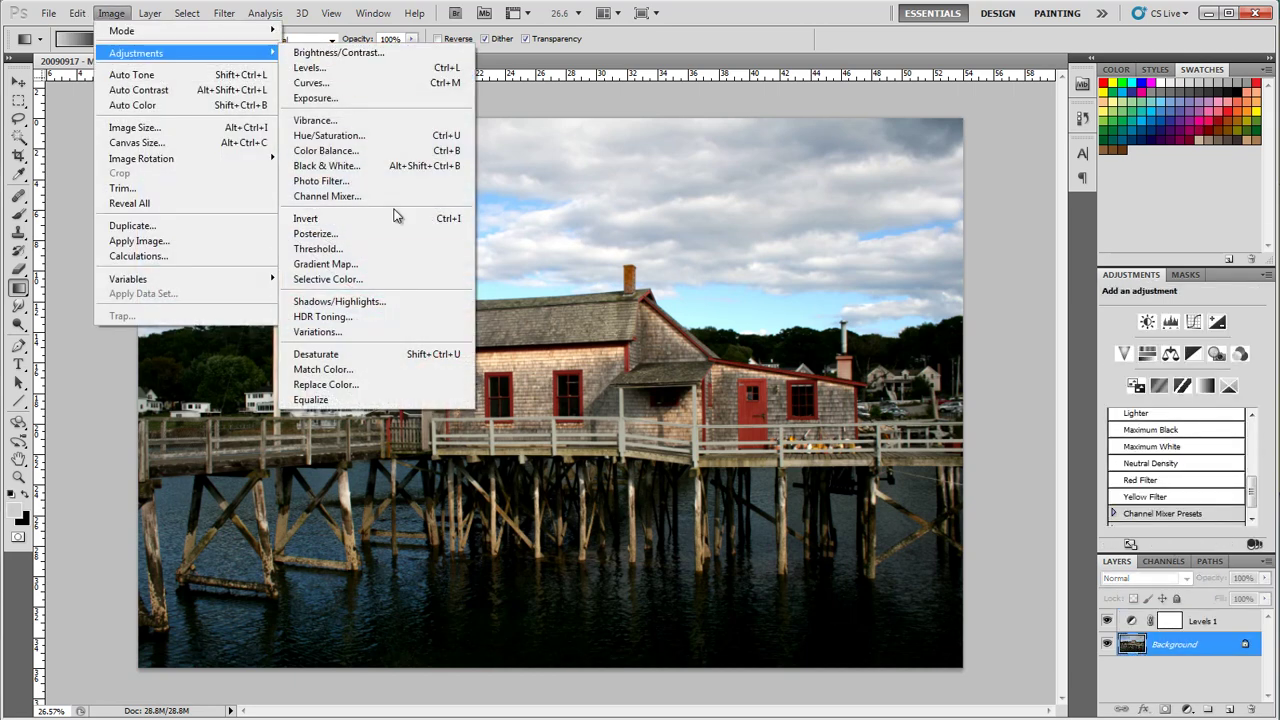
left_click(423, 136)
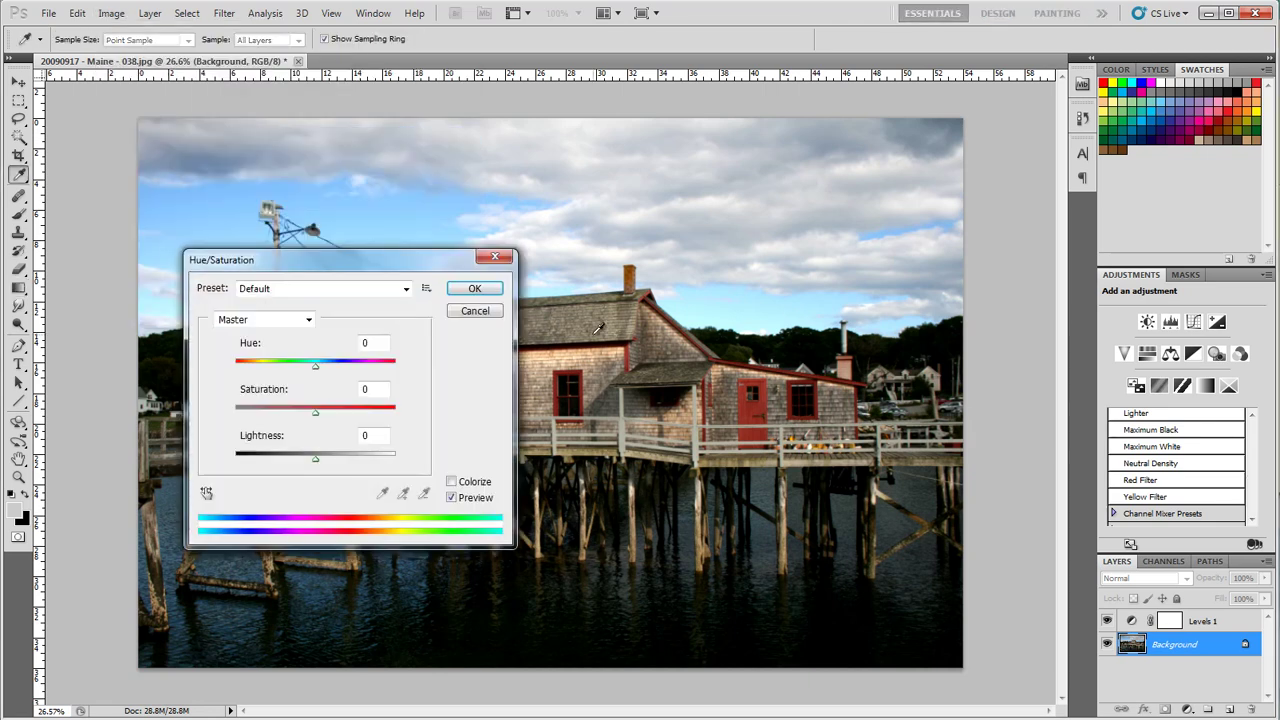
left_click_drag(406, 267, 1150, 263)
left_click(1194, 478)
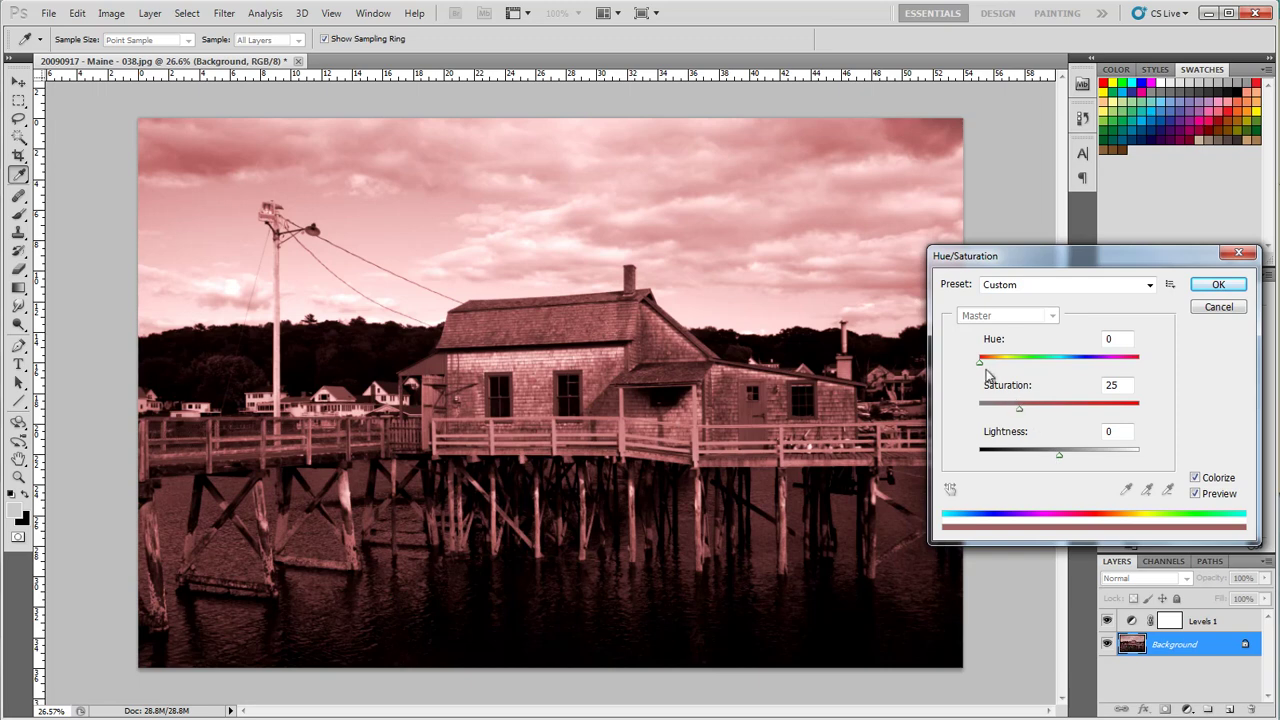
Step: Tint the photo sepia with Hue 23, Saturation 18 and Lightness +11, and apply the adjustment
left_click_drag(982, 362, 990, 370)
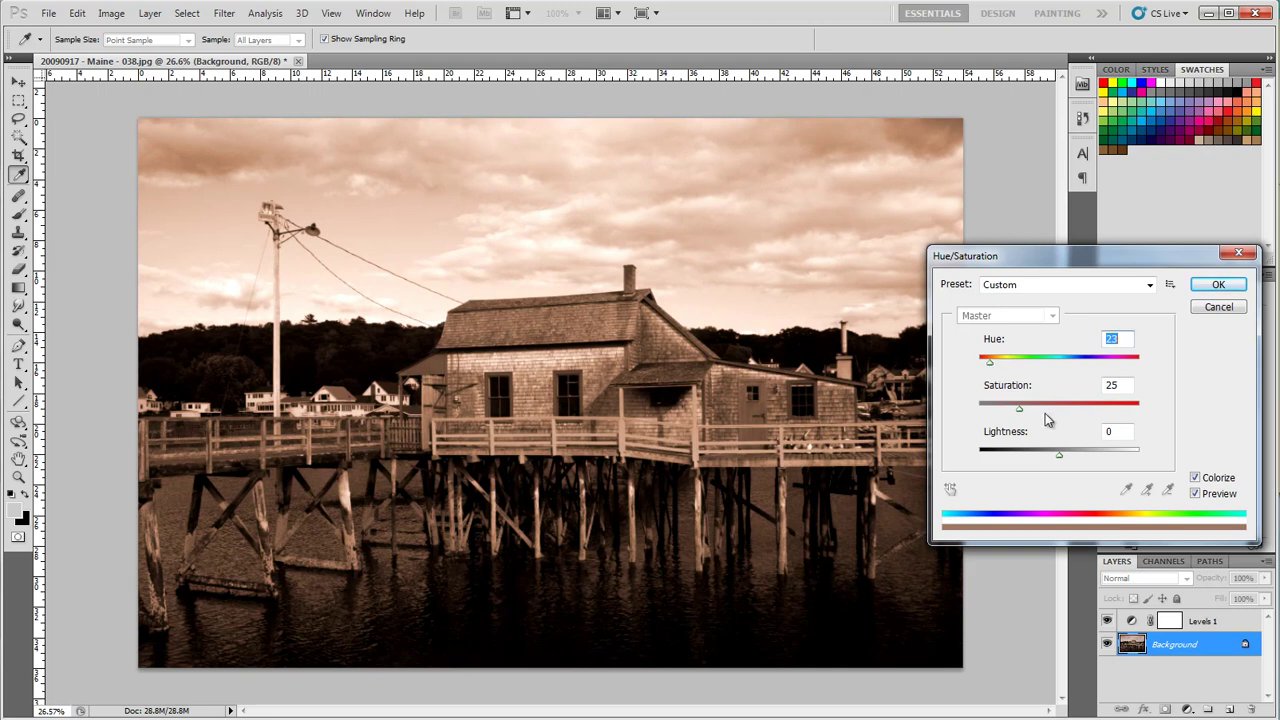
mouse_move(1023, 410)
left_mouse_down()
mouse_move(1036, 410)
mouse_move(1010, 419)
left_mouse_up()
left_click_drag(1059, 456, 1068, 458)
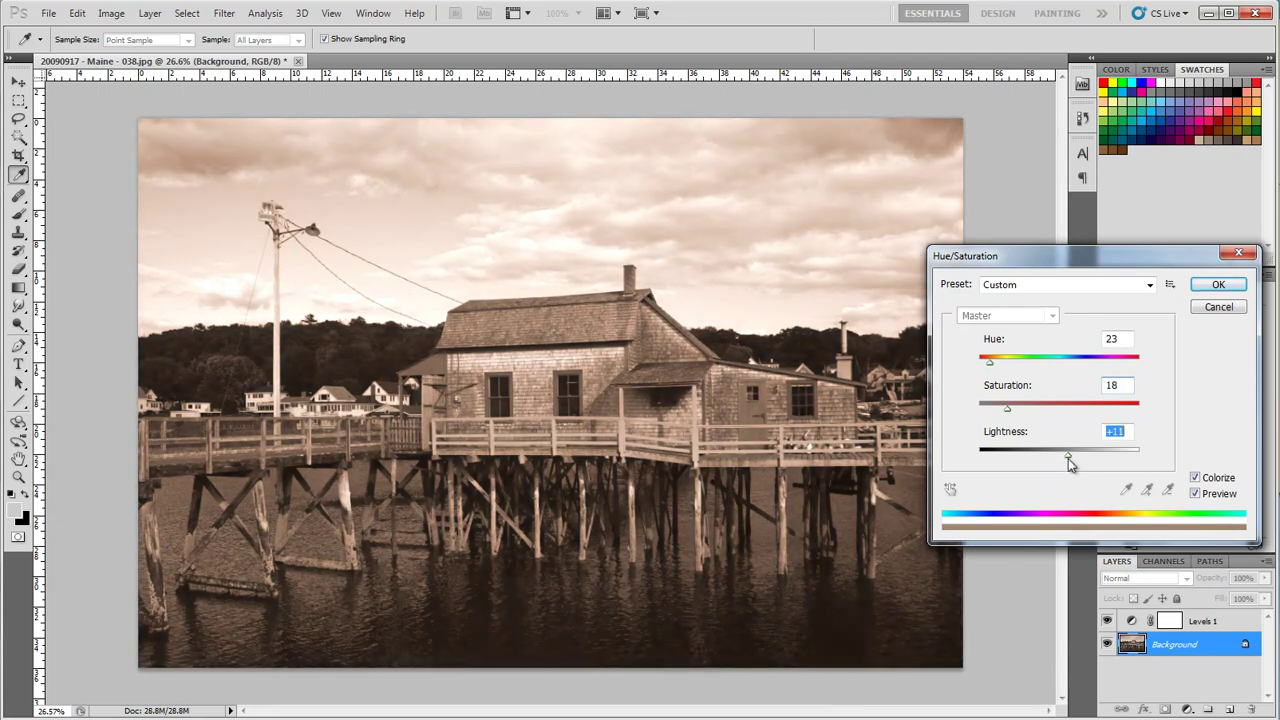
left_click_drag(1068, 458, 1068, 459)
left_click(1216, 286)
key("g")
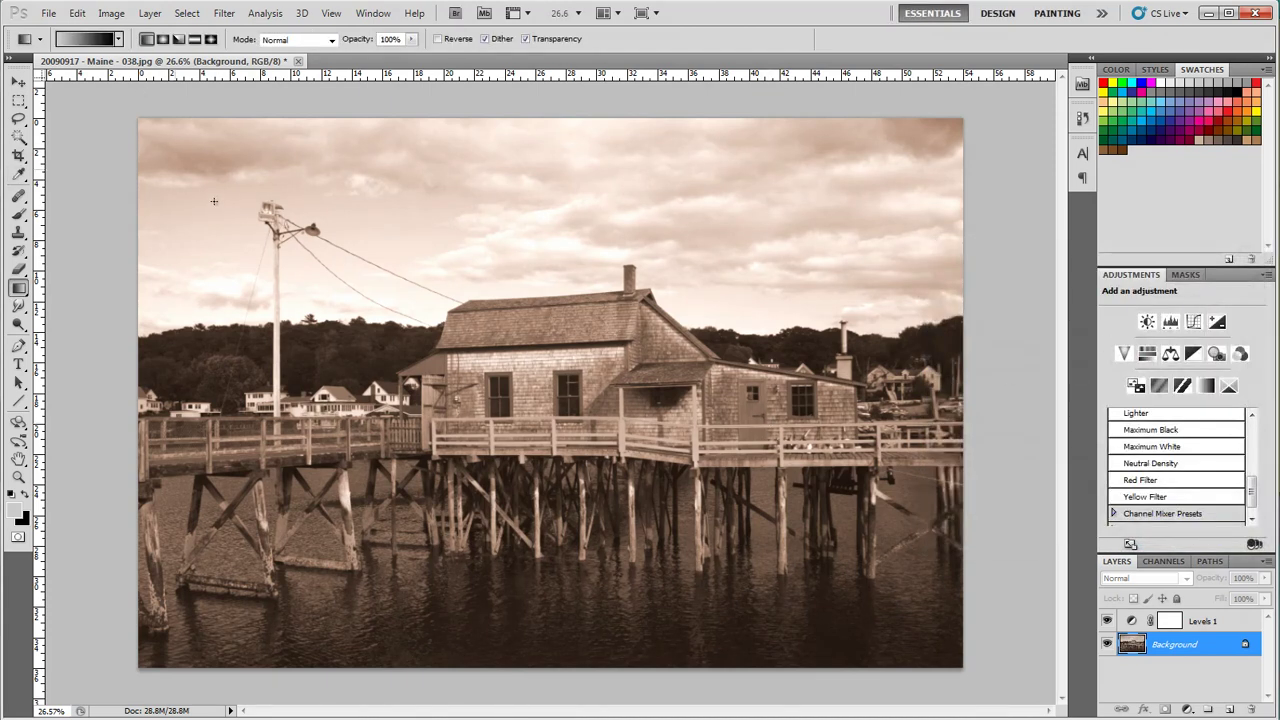
Step: Start a Photo Filter adjustment on the Background layer and try Warming Filter (LBA) at 41% density
left_click(111, 14)
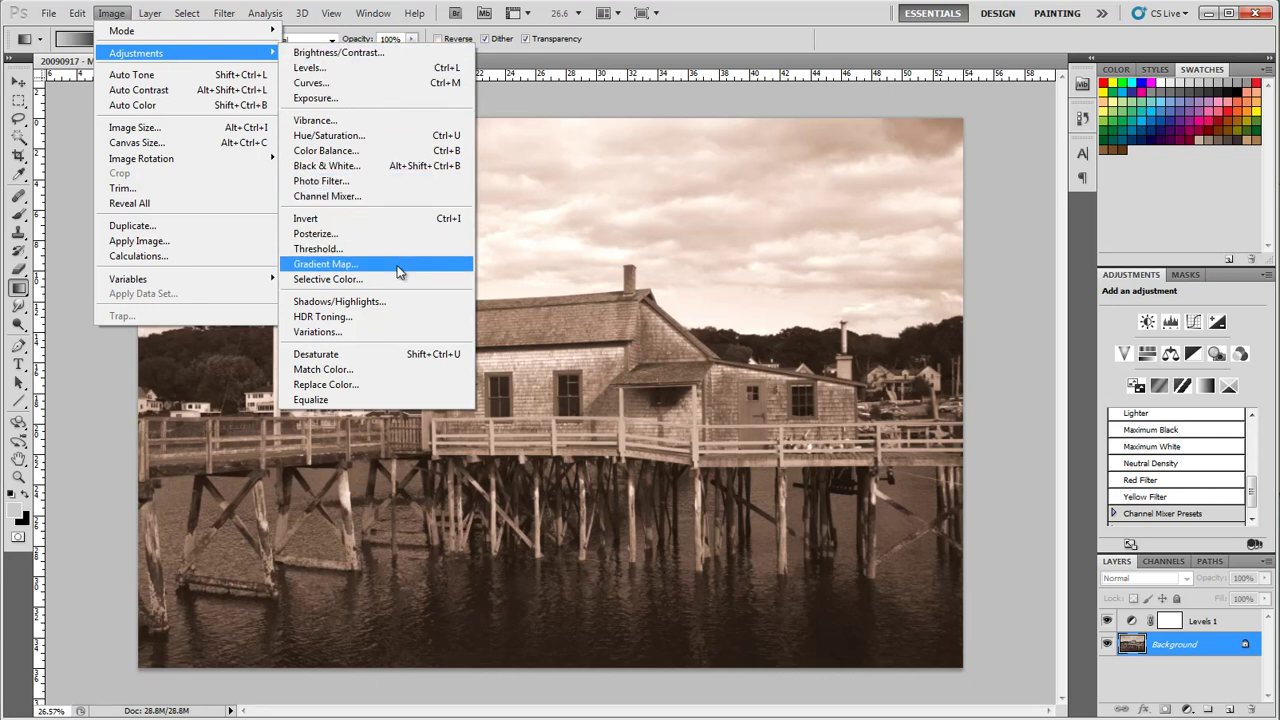
left_click(412, 181)
left_click(359, 305)
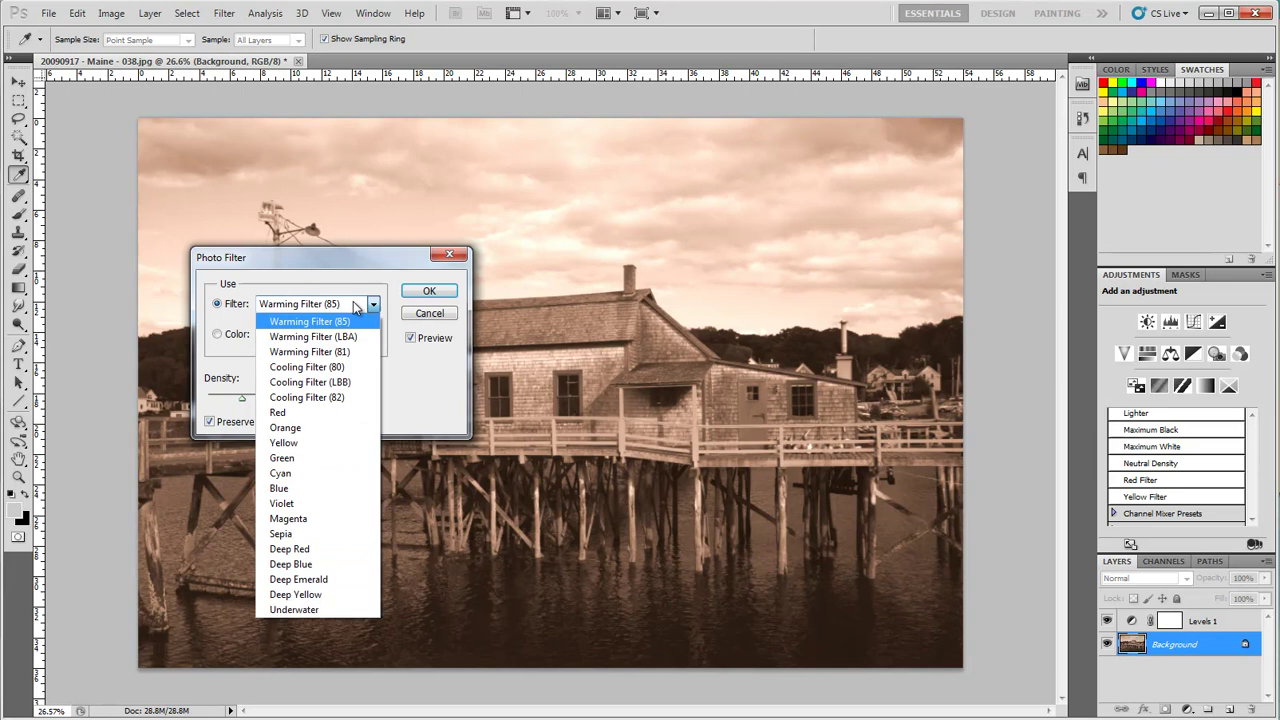
left_click(351, 332)
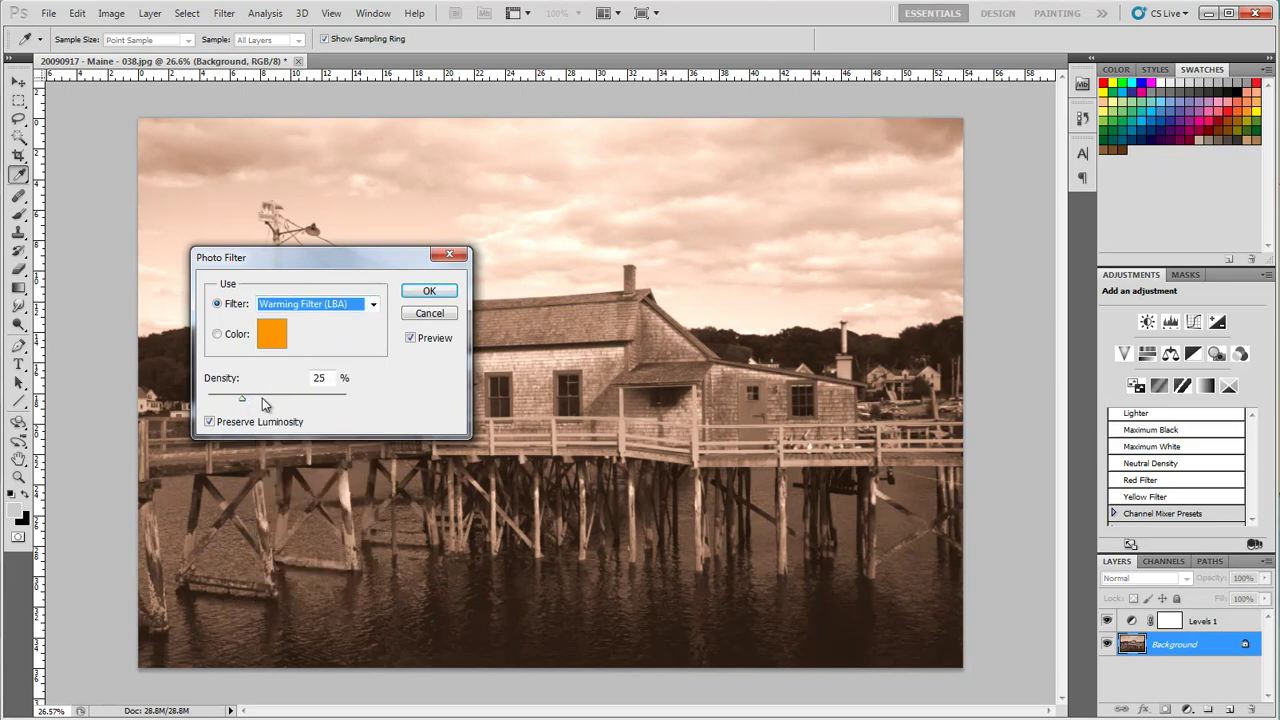
left_click_drag(242, 399, 263, 397)
Step: Switch the photo filter to Cooling Filter (80), set its density to 15%, and apply it
left_click(354, 302)
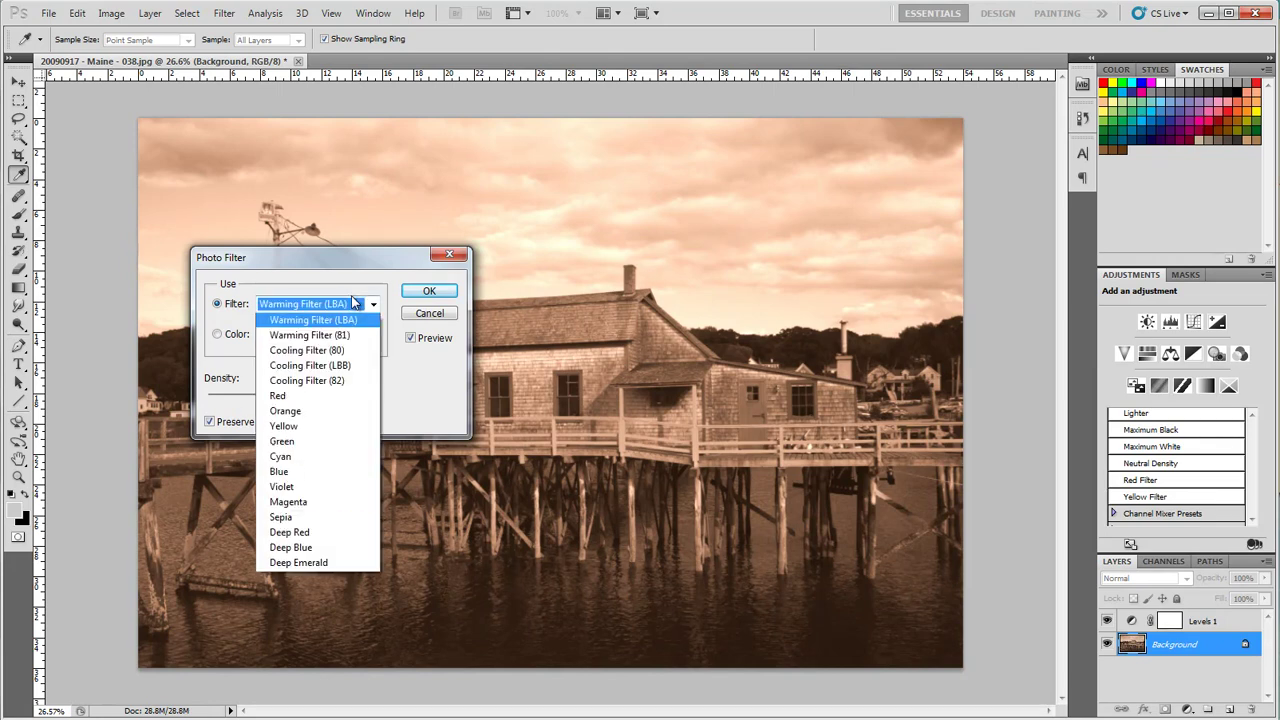
left_click(345, 366)
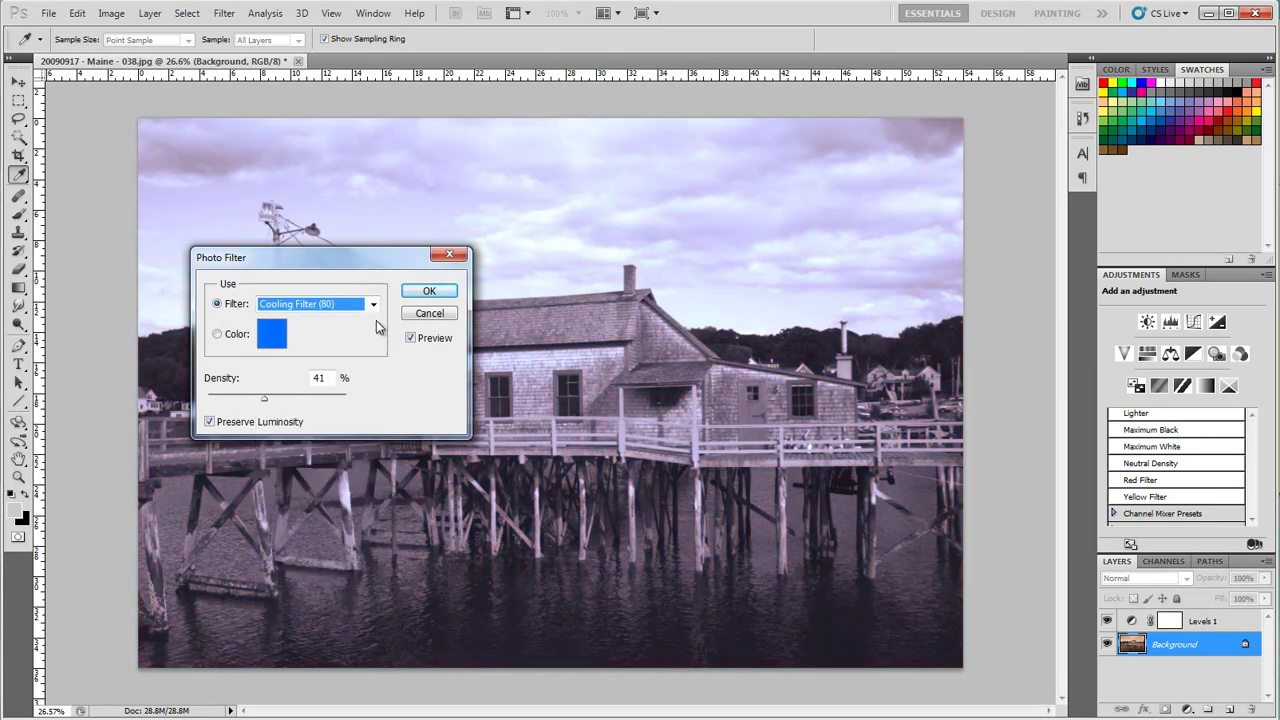
left_click_drag(414, 262, 1034, 215)
left_click_drag(886, 355, 852, 363)
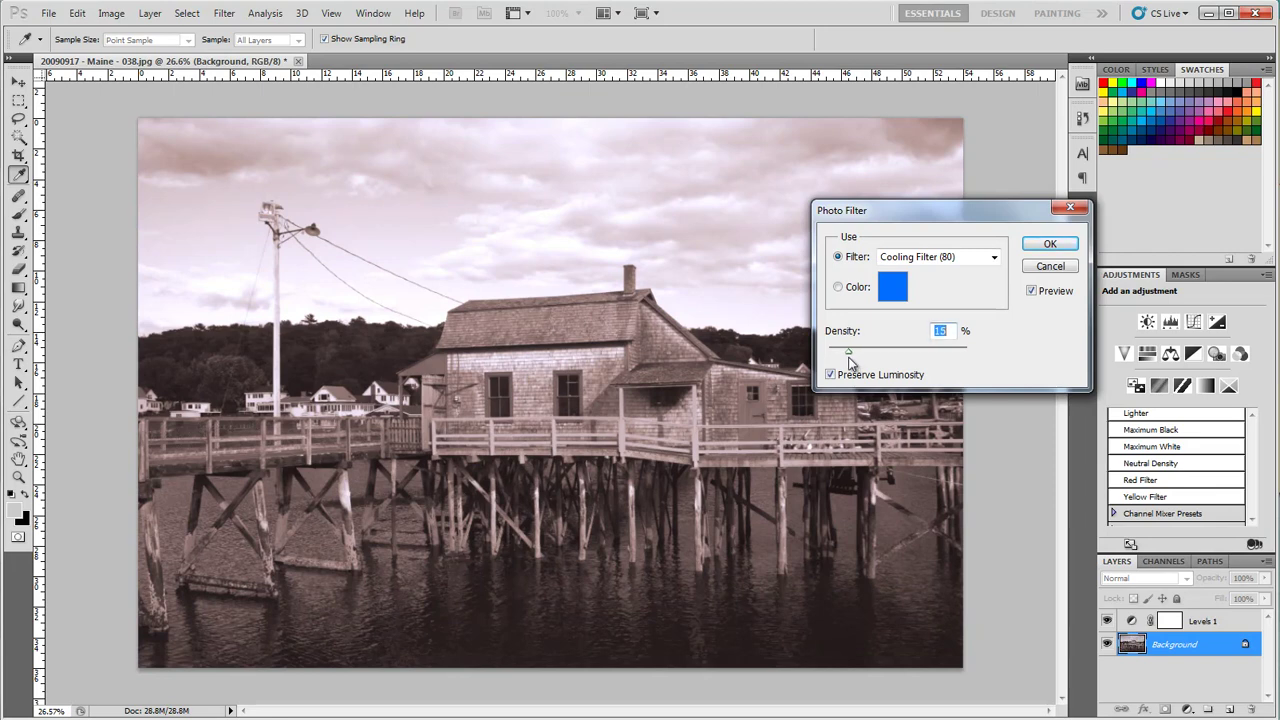
left_click(1049, 244)
key("g")
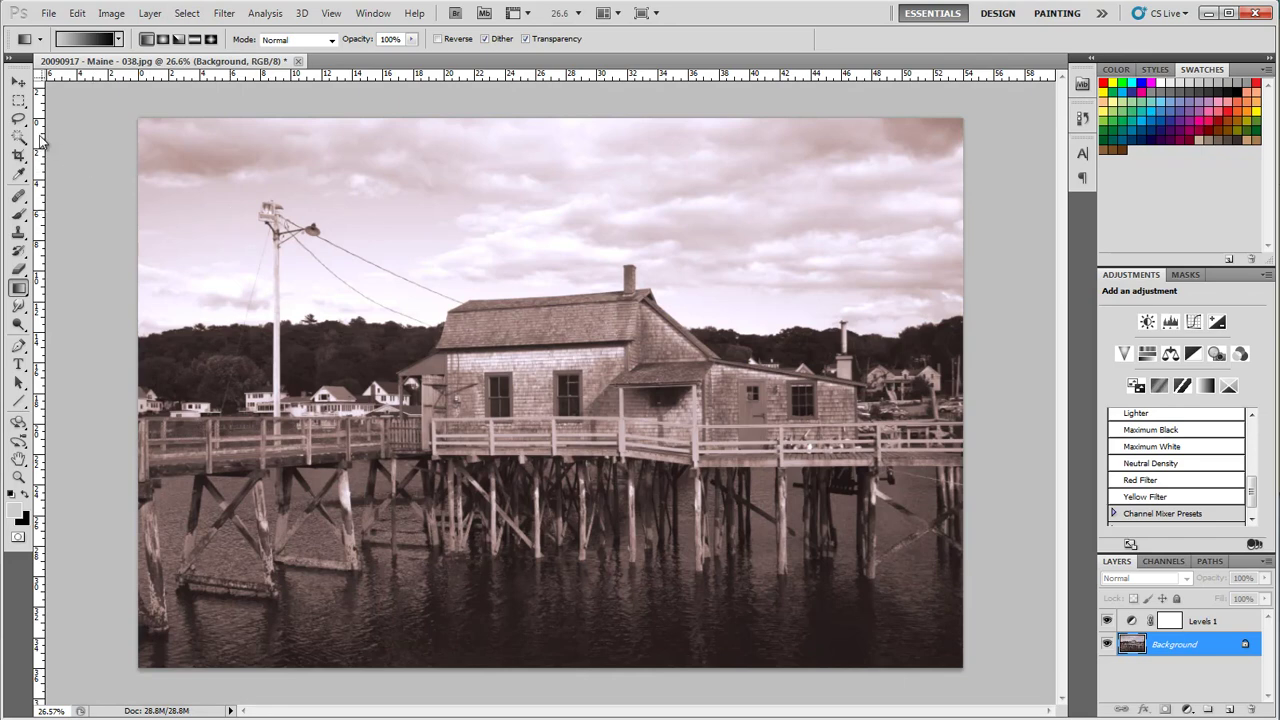
Step: Draw a trial rectangular marquee selection around the house, shift it sideways, and clear it
left_click(19, 101)
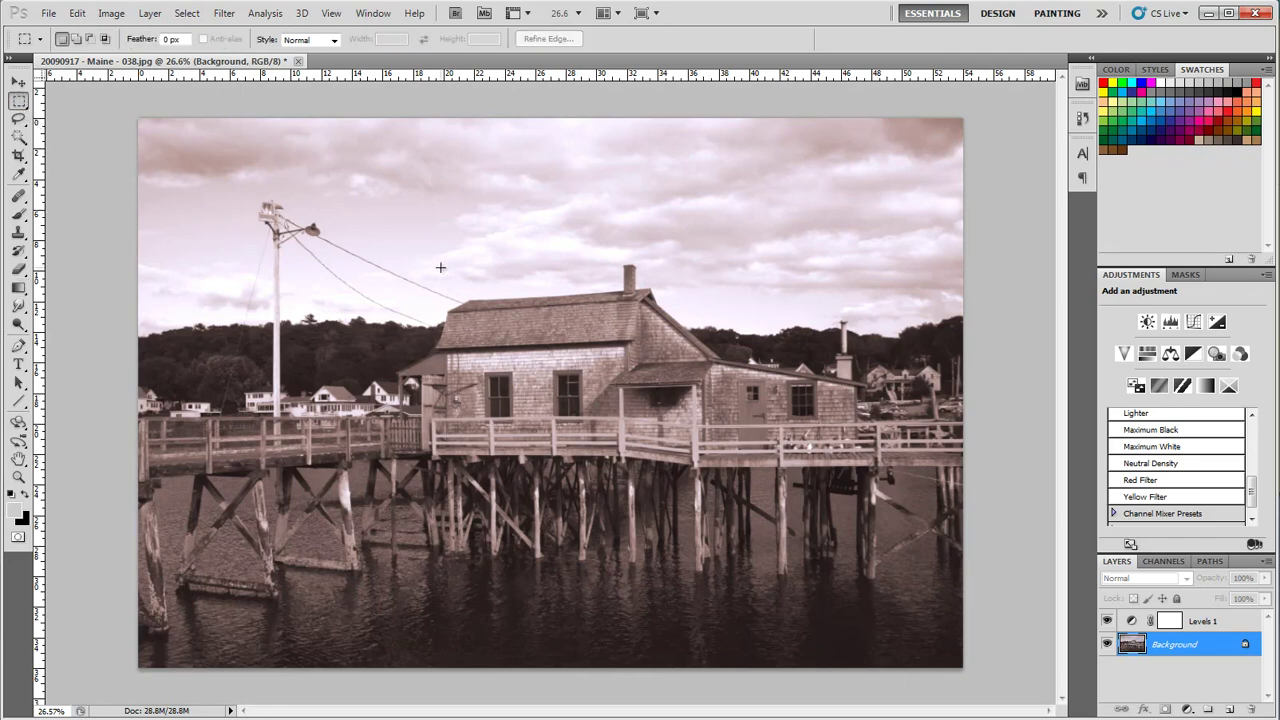
left_click_drag(318, 210, 726, 620)
left_click_drag(384, 360, 446, 370)
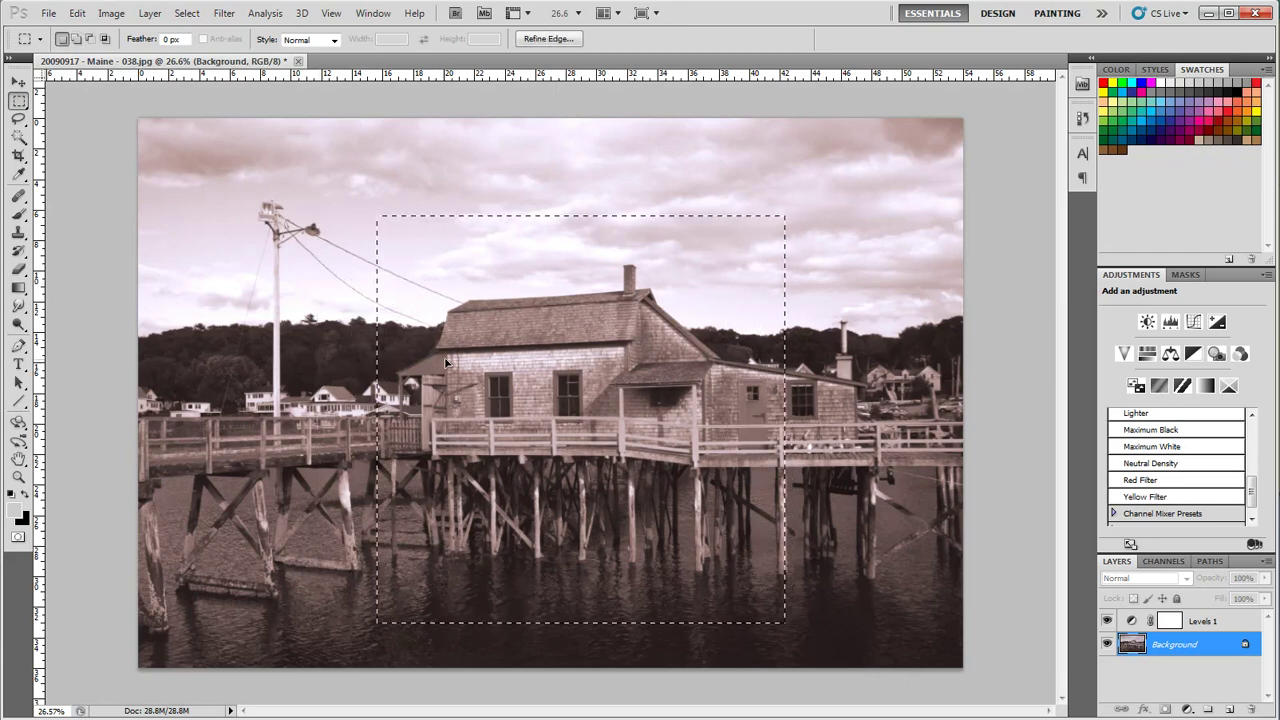
key("ctrl+d")
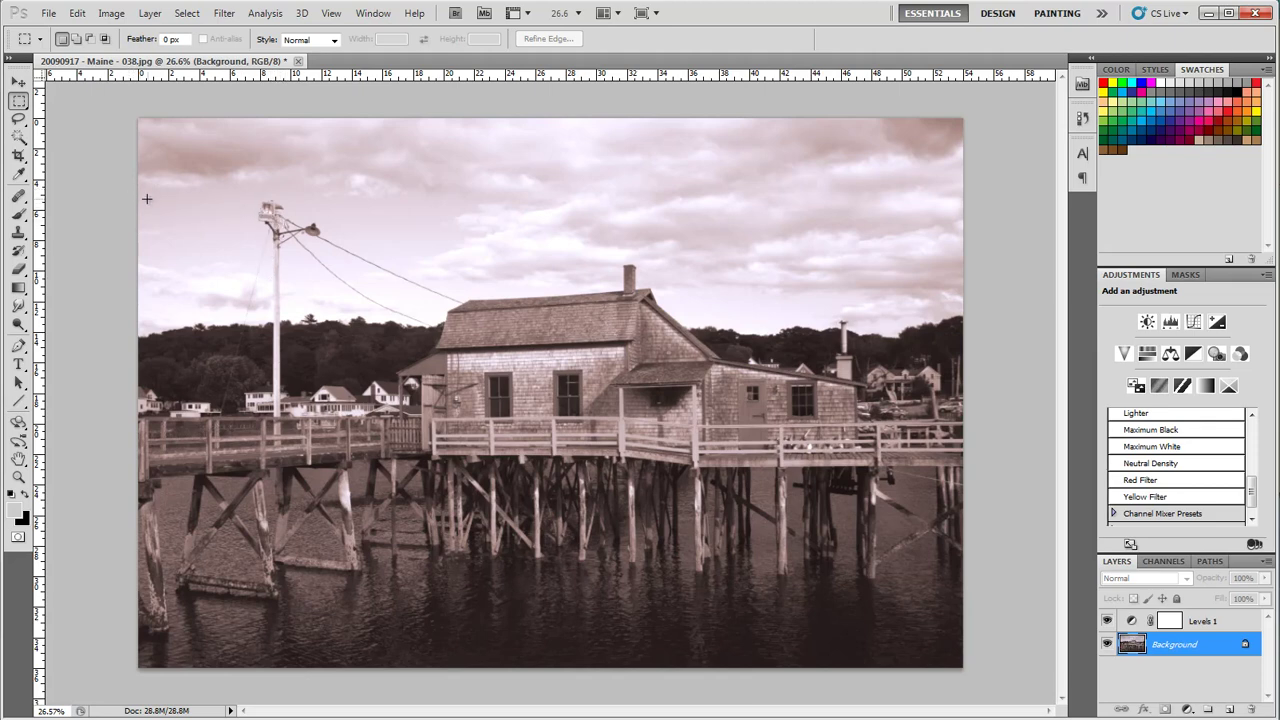
Step: Select a full-width band from just above the lamp post down to the water and crop the image to it
left_click_drag(134, 184, 1005, 603)
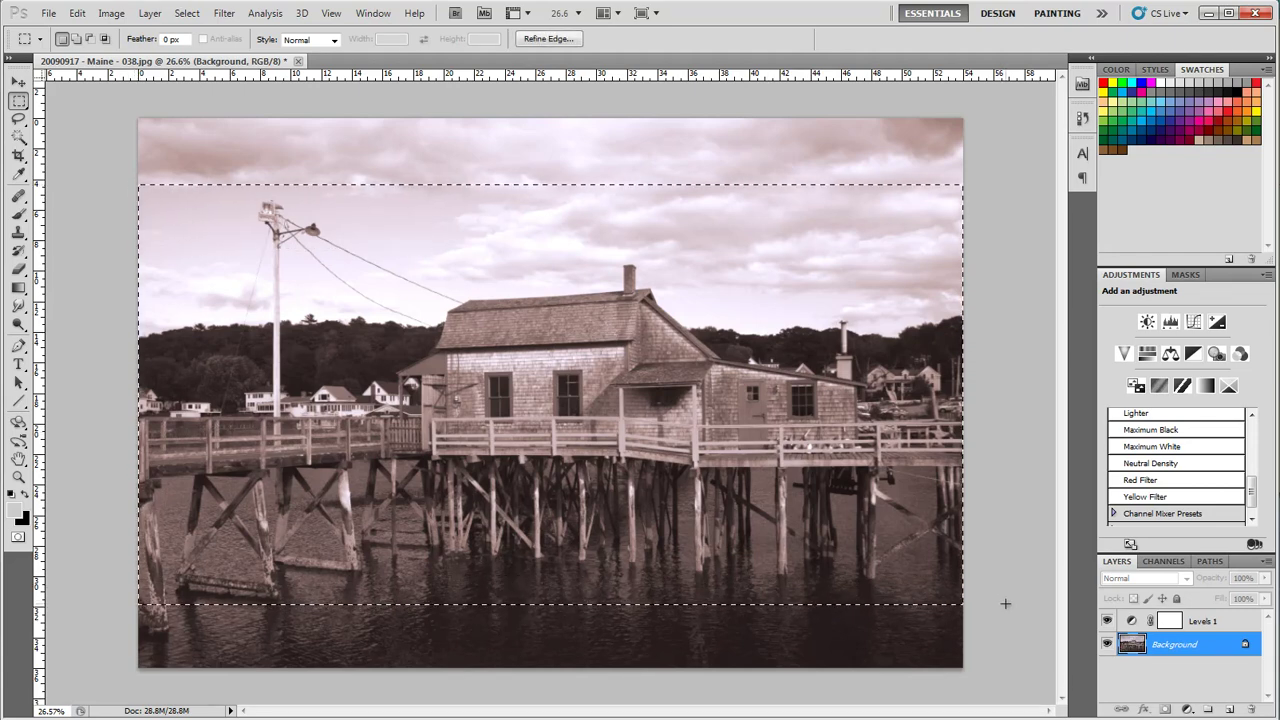
left_click(111, 13)
left_click(155, 175)
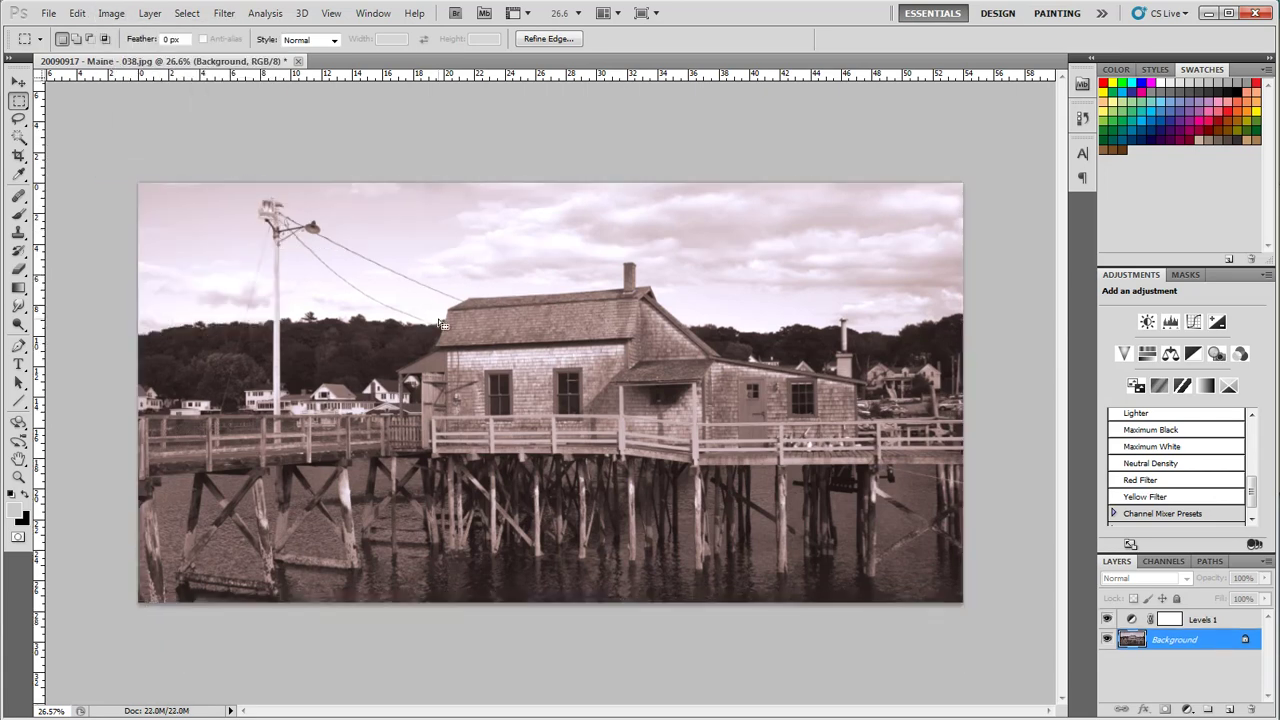